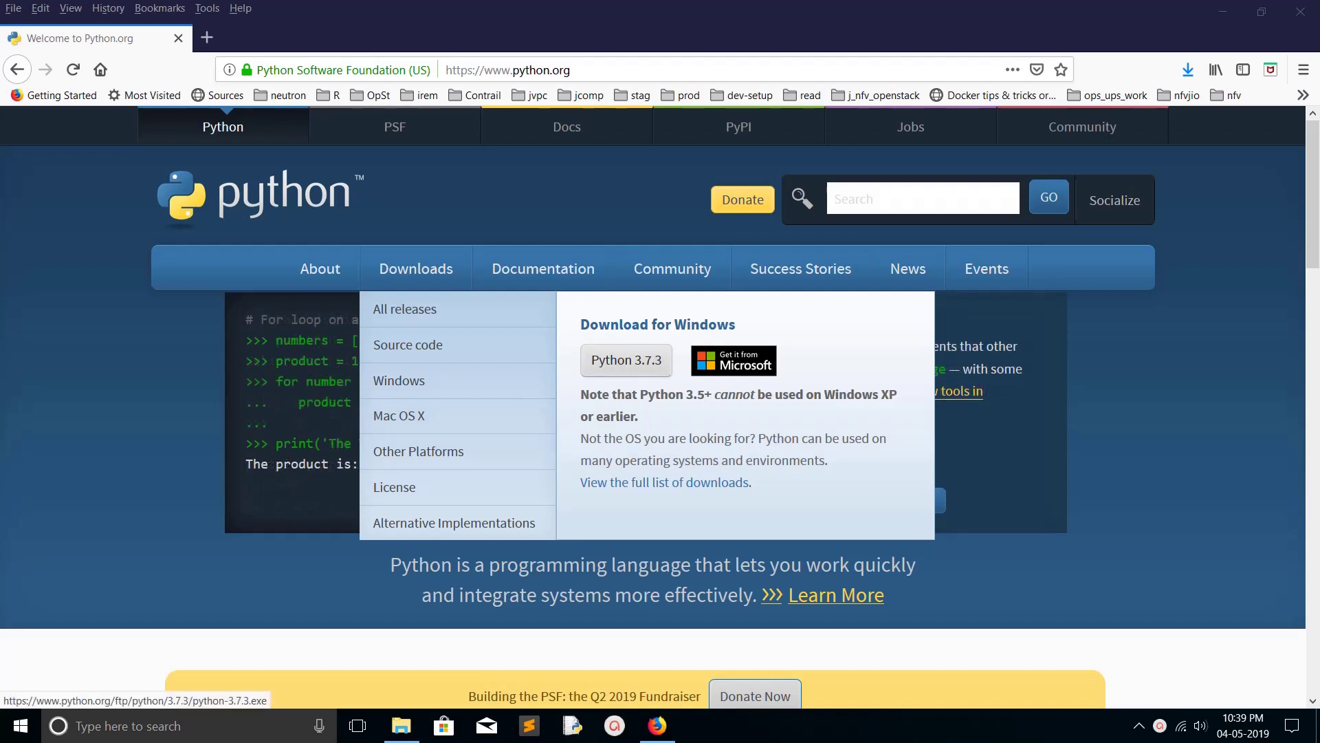
Step: Skip the re-download and launch python-3.7.3.exe from the download folder via its context menu
{"action": "left_click", "coordinate": [626, 360]}
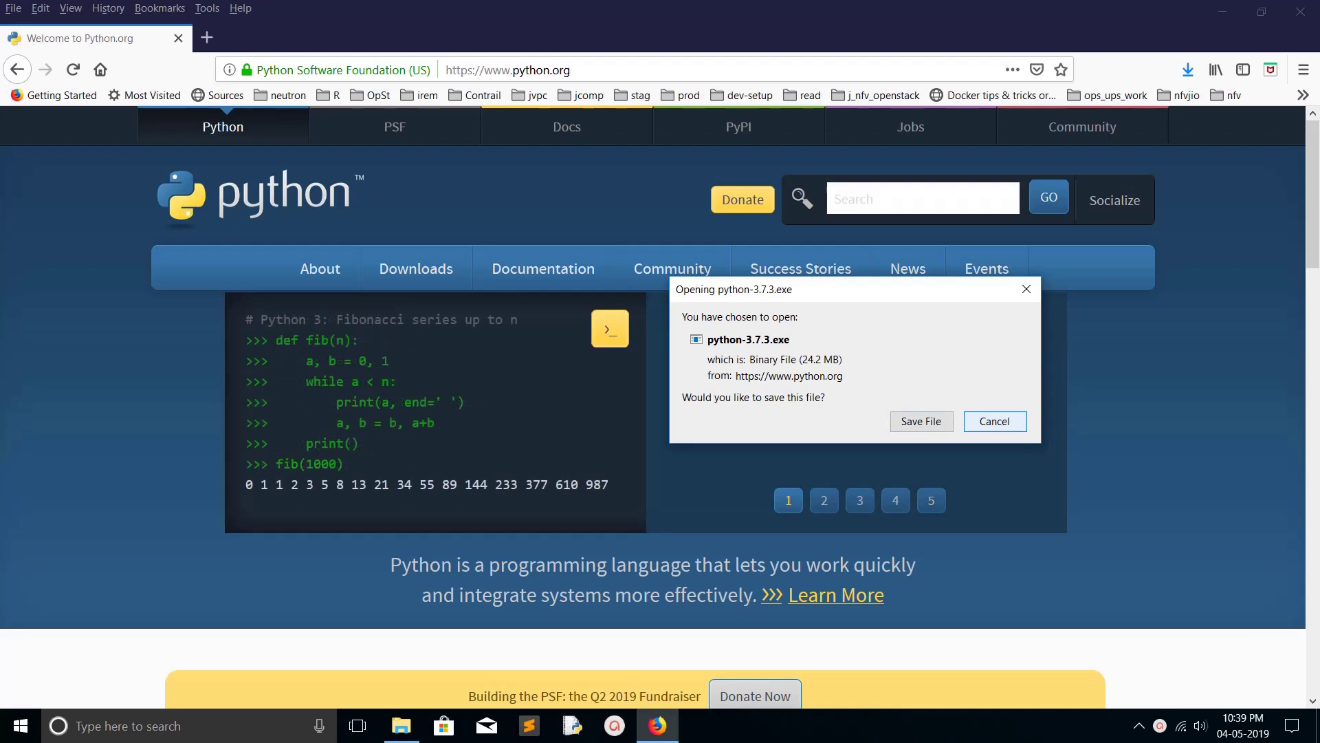
{"action": "left_click", "coordinate": [994, 422]}
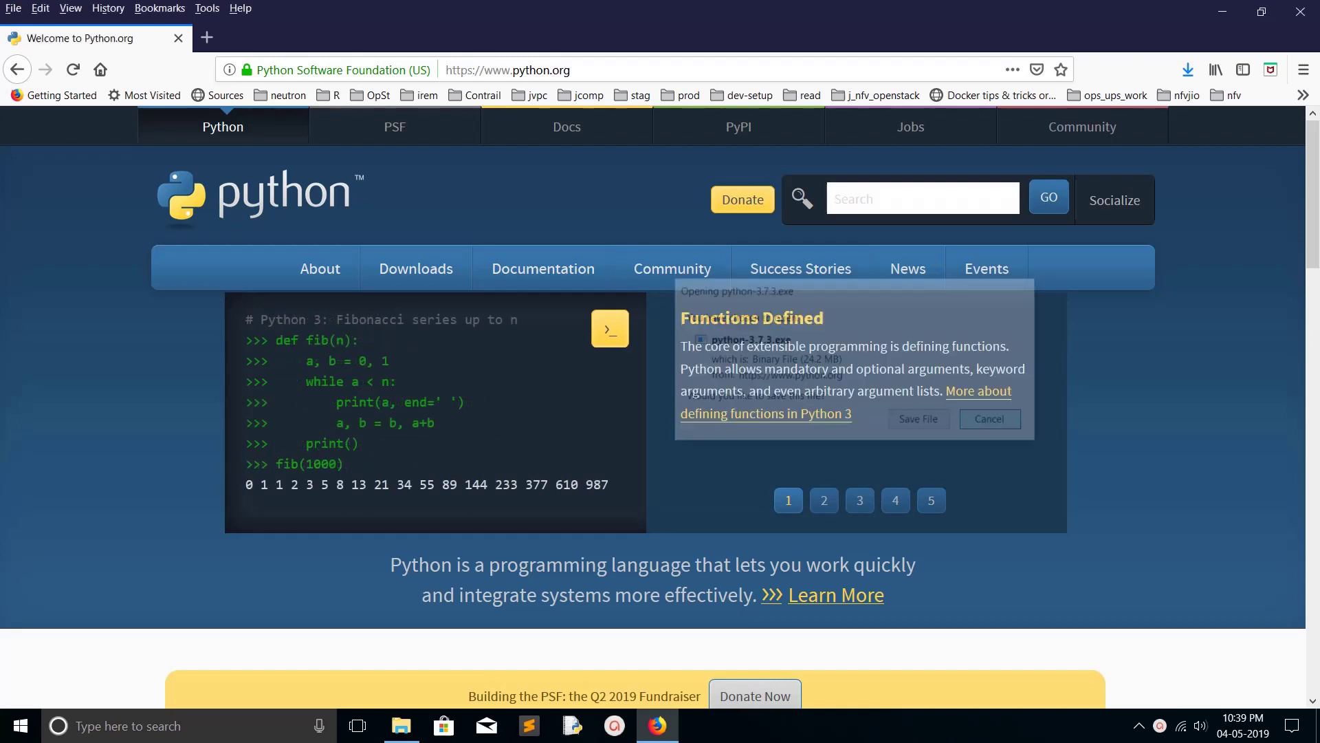
{"action": "left_click", "coordinate": [401, 725]}
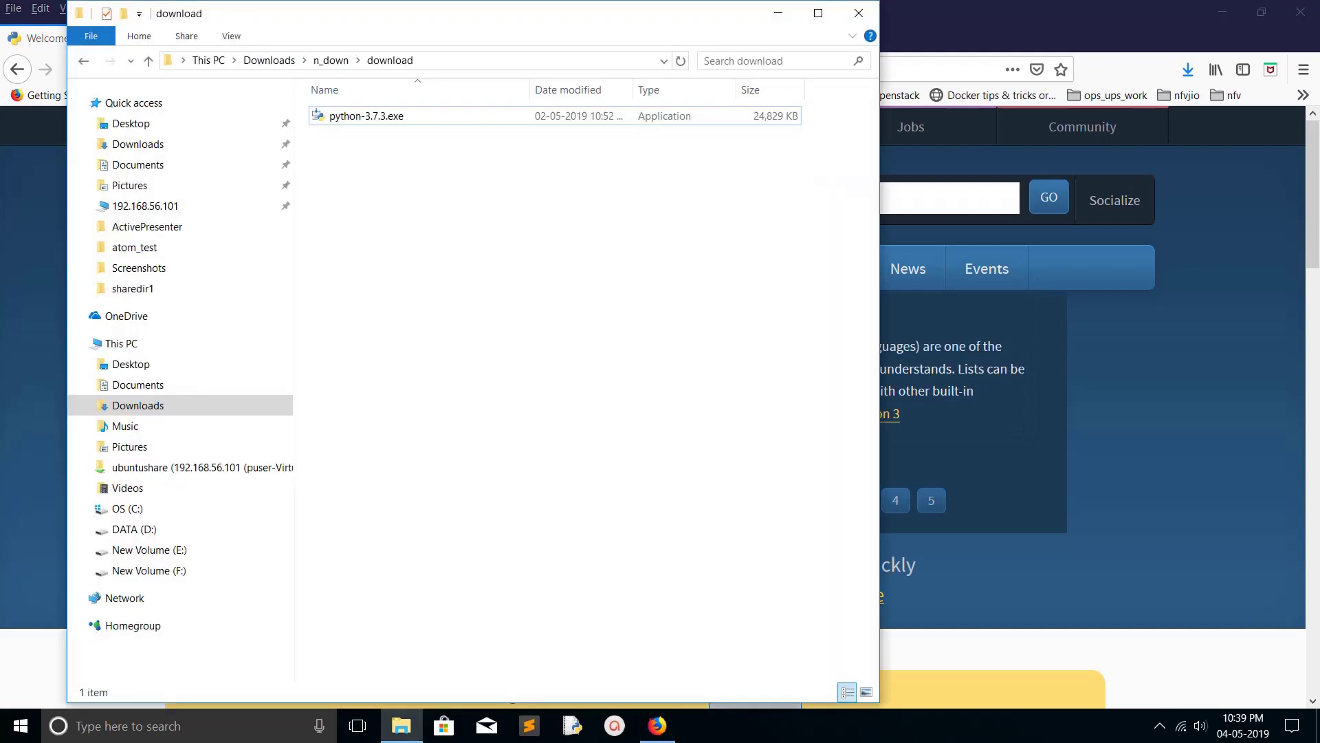
{"action": "left_click", "coordinate": [367, 116]}
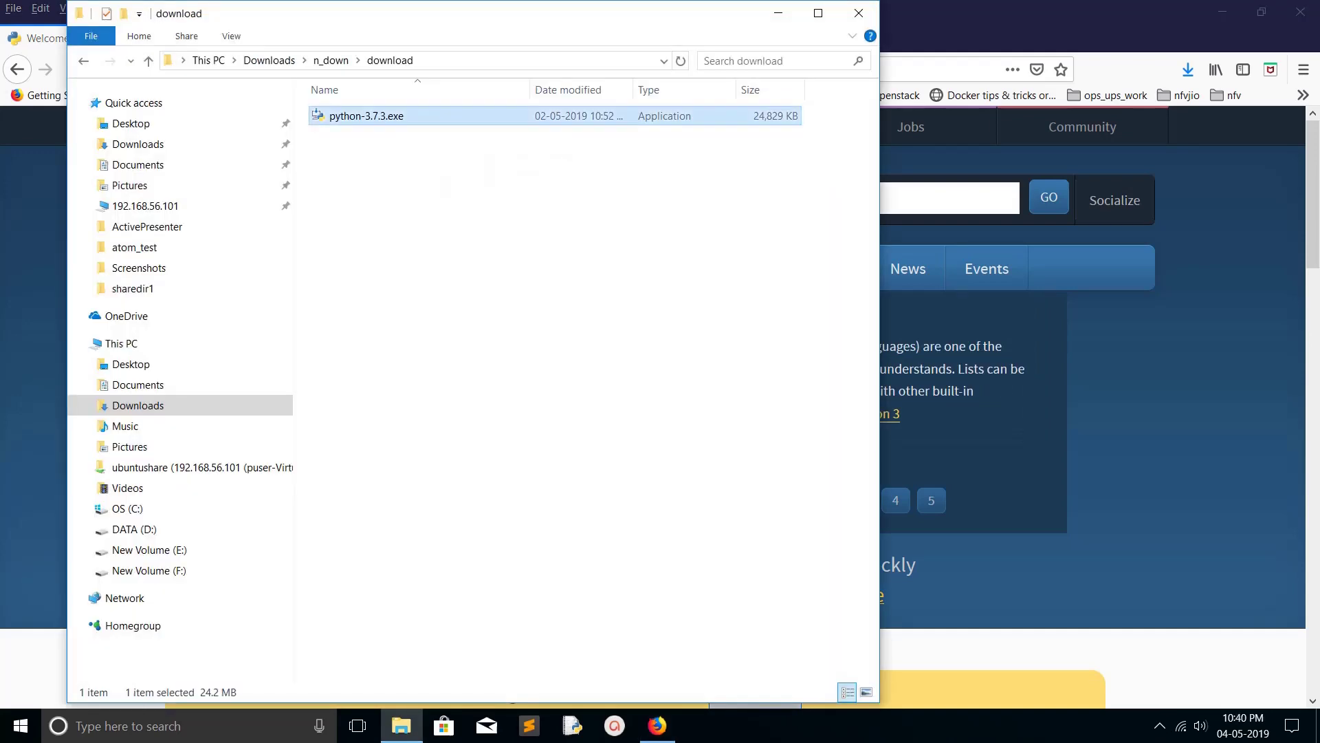
{"action": "right_click", "coordinate": [383, 115]}
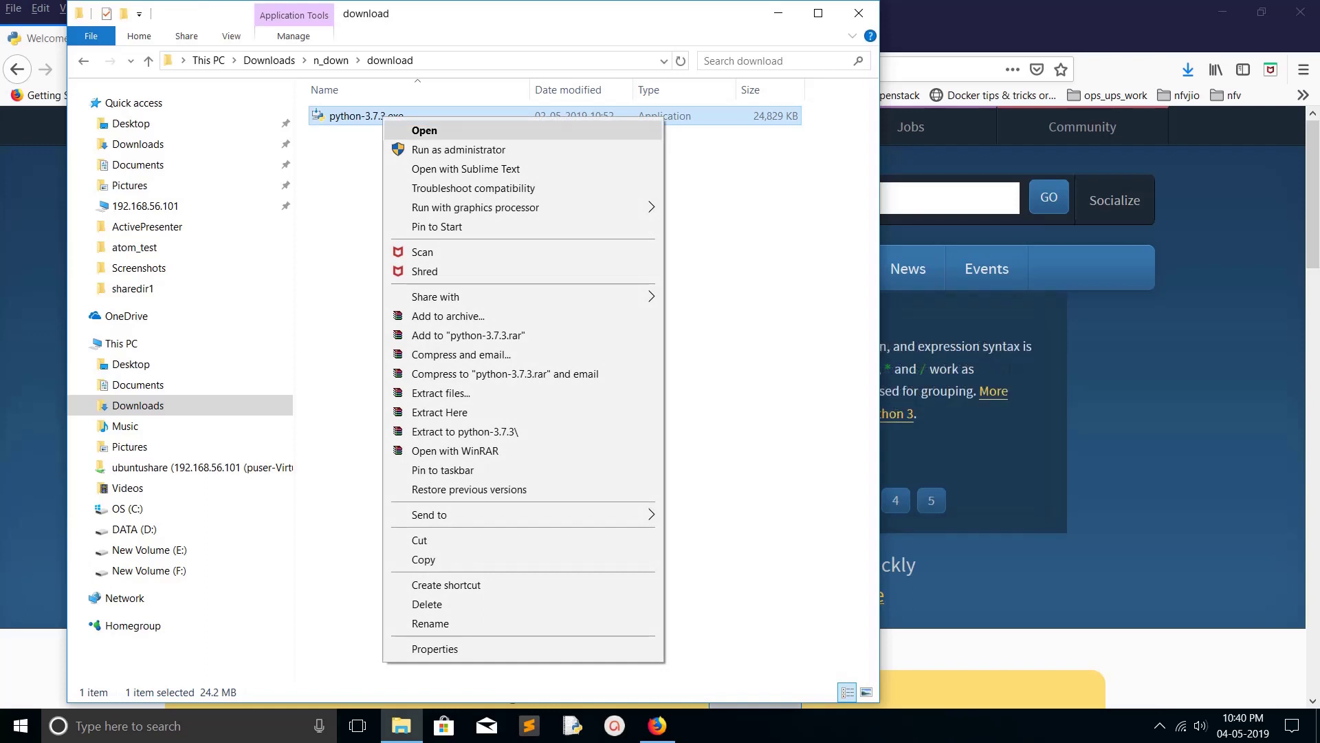
{"action": "left_click", "coordinate": [423, 131]}
{"action": "type", "text": "^X"}
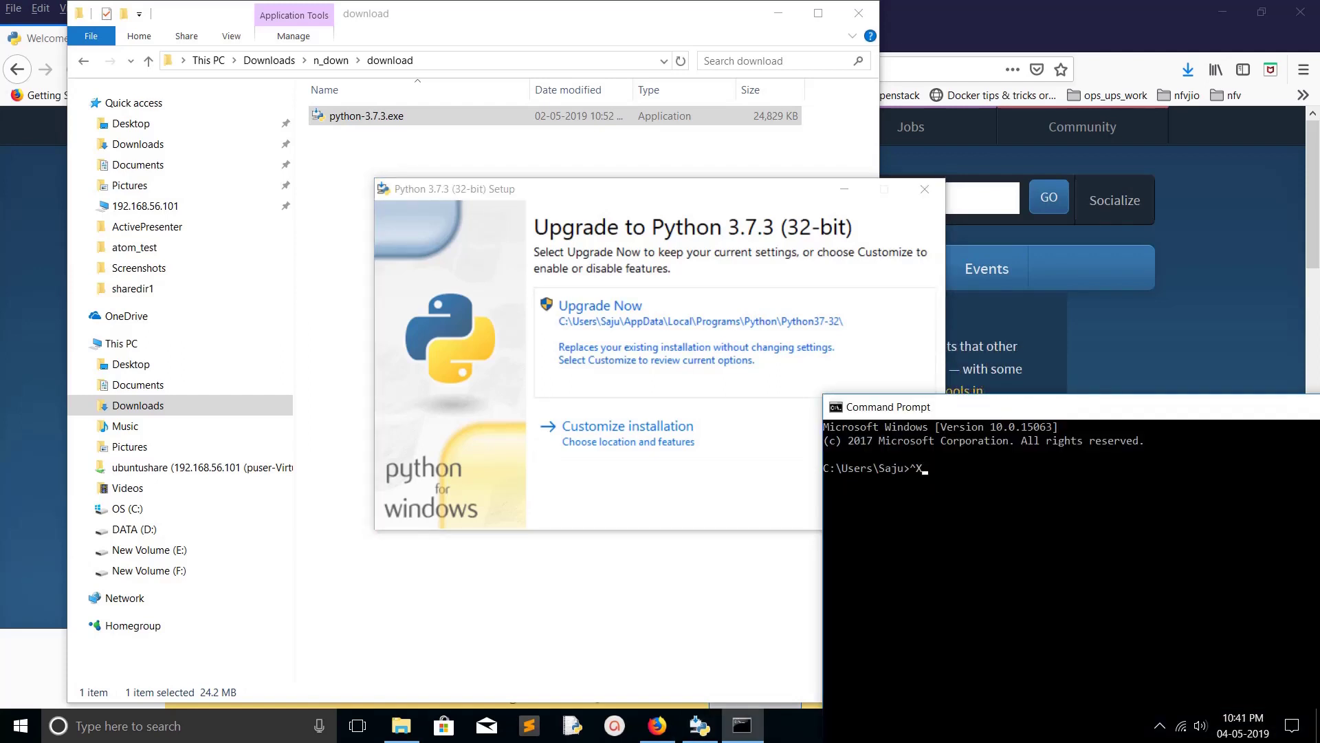
Step: Run python in Command Prompt to confirm version 3.7.2, then close the console
{"action": "left_click", "coordinate": [1054, 537]}
{"action": "key", "text": "Escape"}
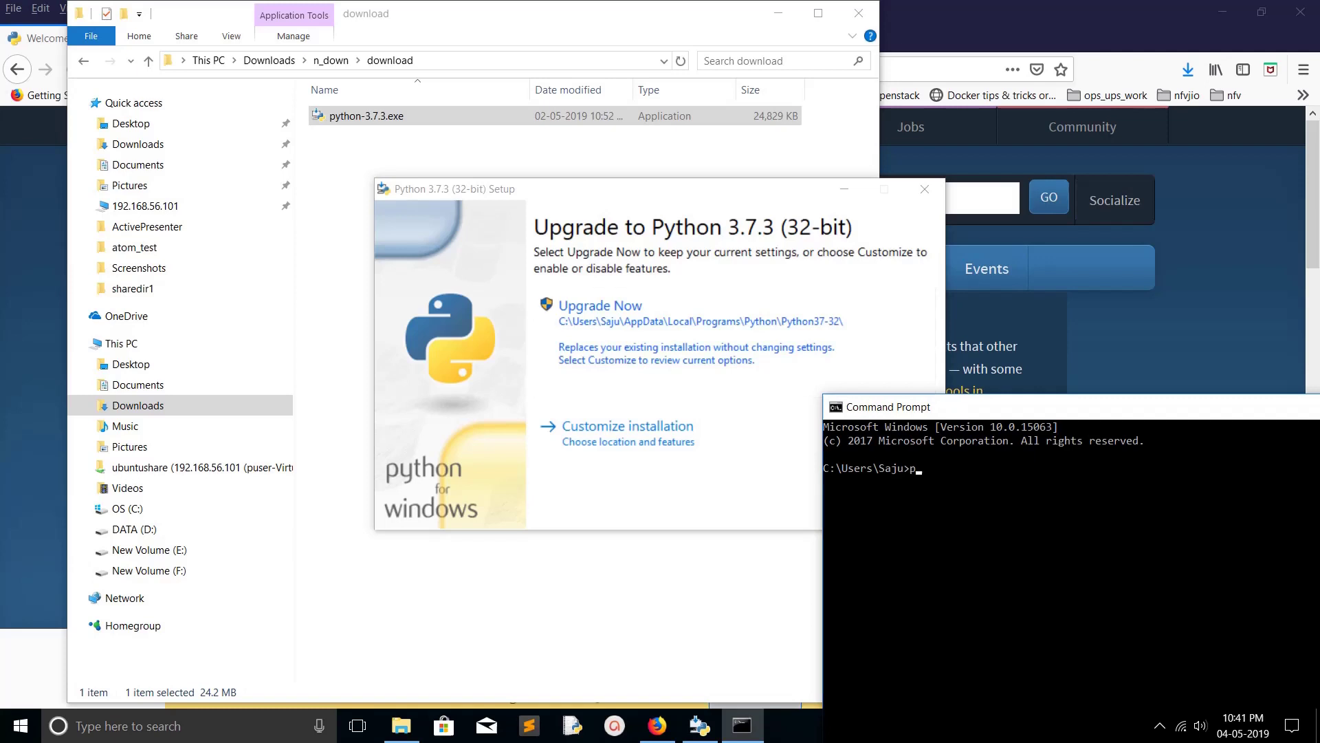
{"action": "type", "text": "python"}
{"action": "key", "text": "Return"}
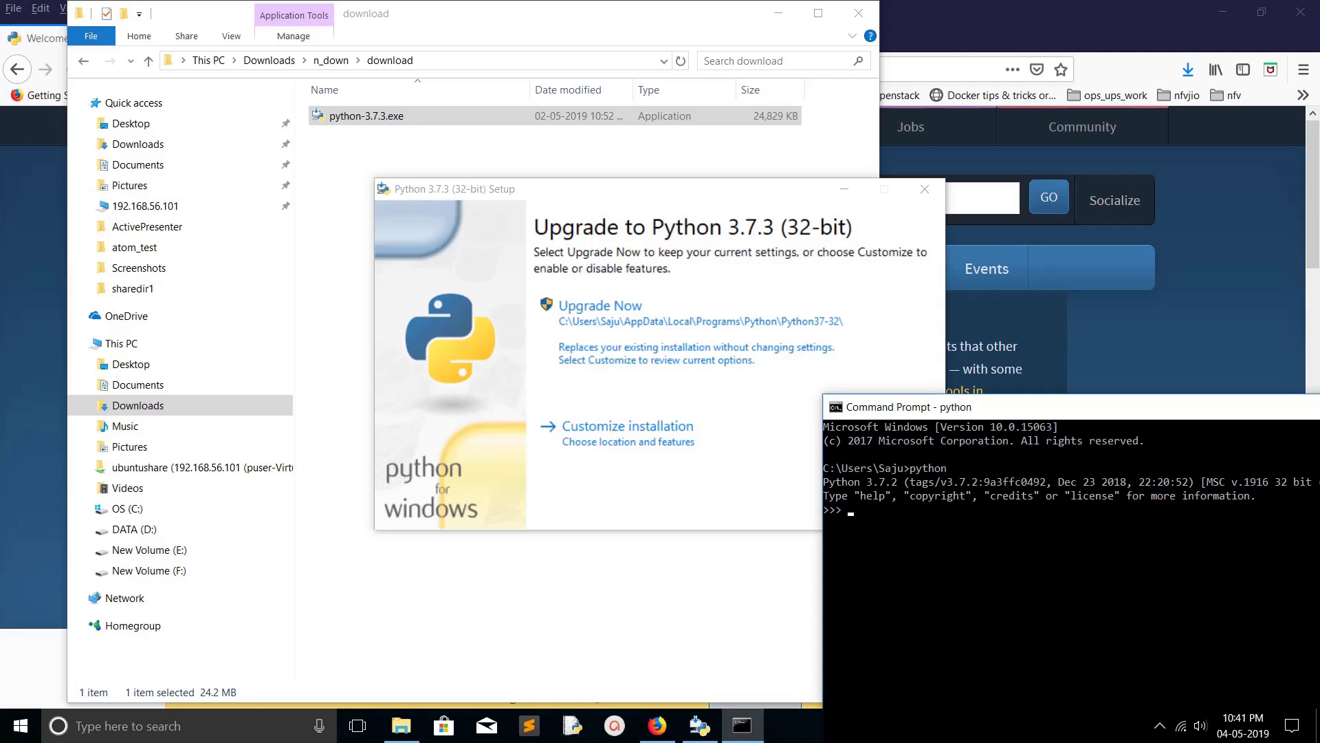
{"action": "left_click_drag", "start_coordinate": [929, 407], "coordinate": [537, 430]}
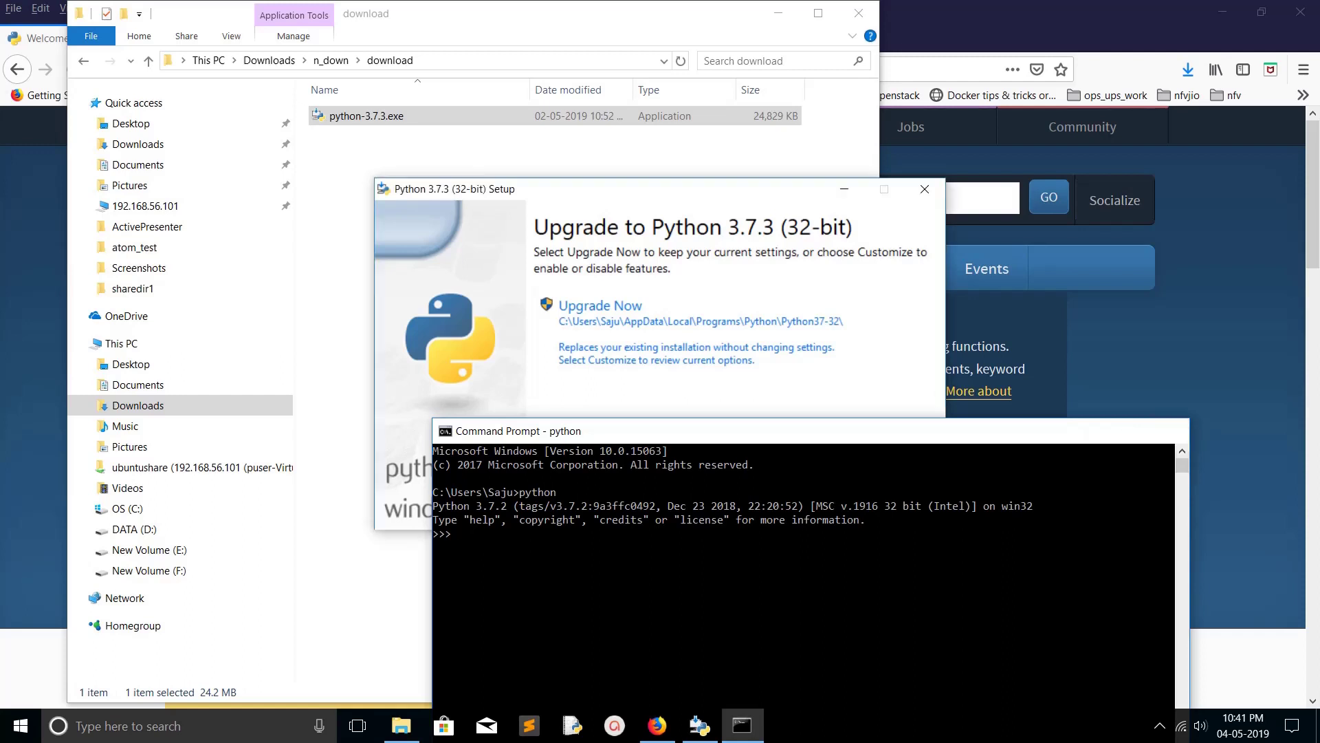
{"action": "left_click", "coordinate": [1169, 431]}
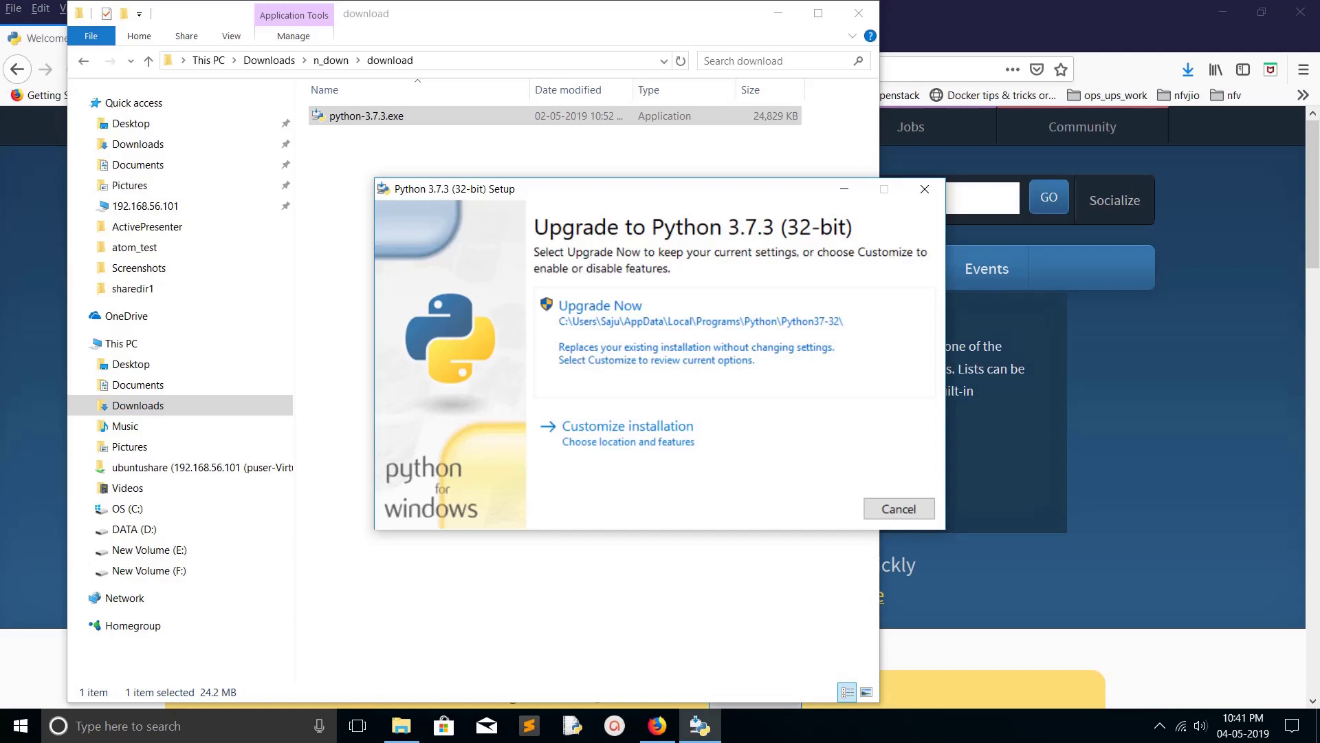
Step: Accept Upgrade Now with default settings and wait for 'Setup was successful'
{"action": "key", "text": "Return"}
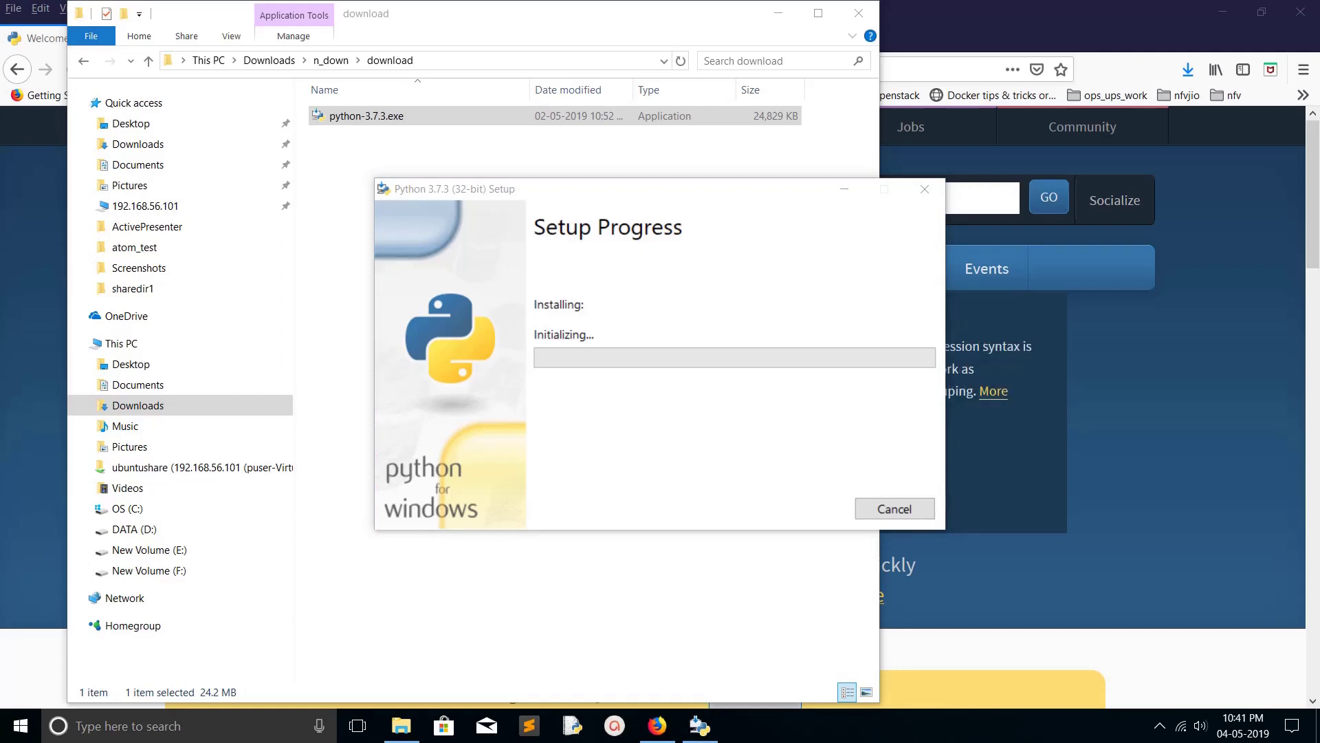
{"action": "key", "text": "super"}
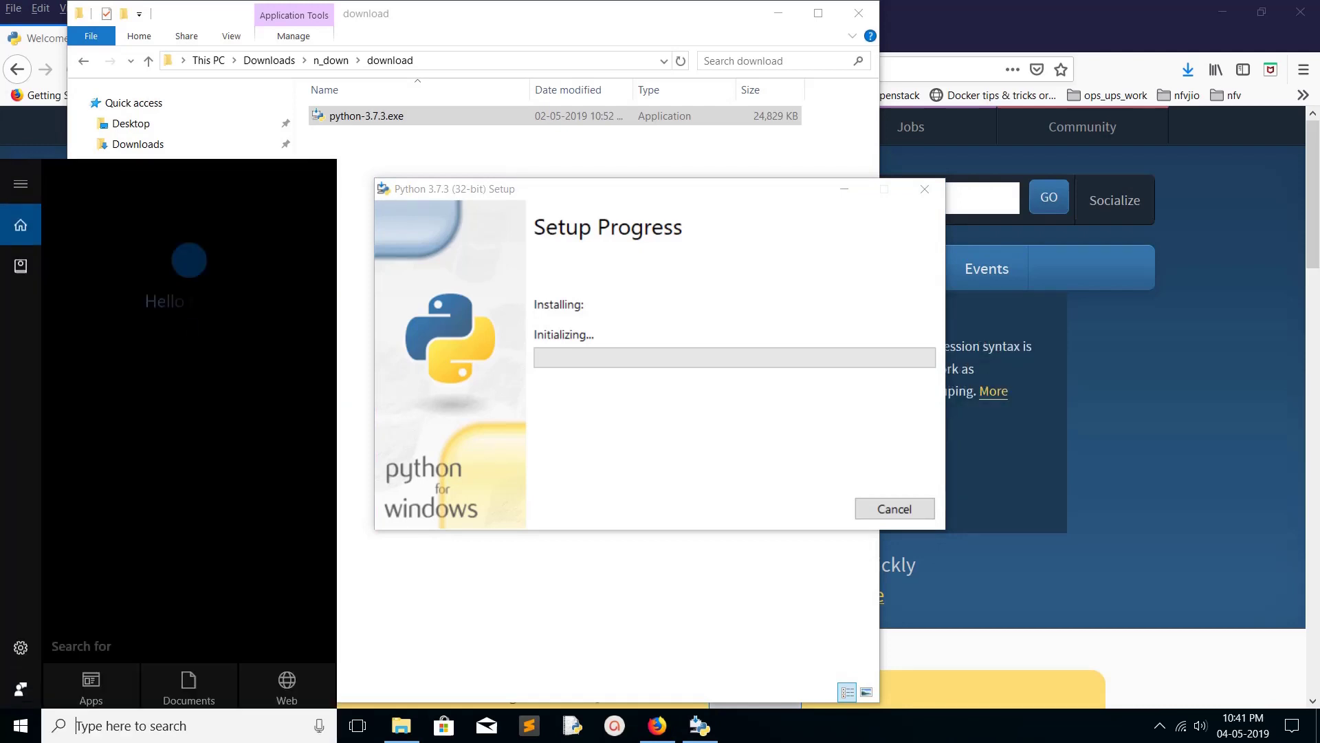
{"action": "type", "text": "cmd"}
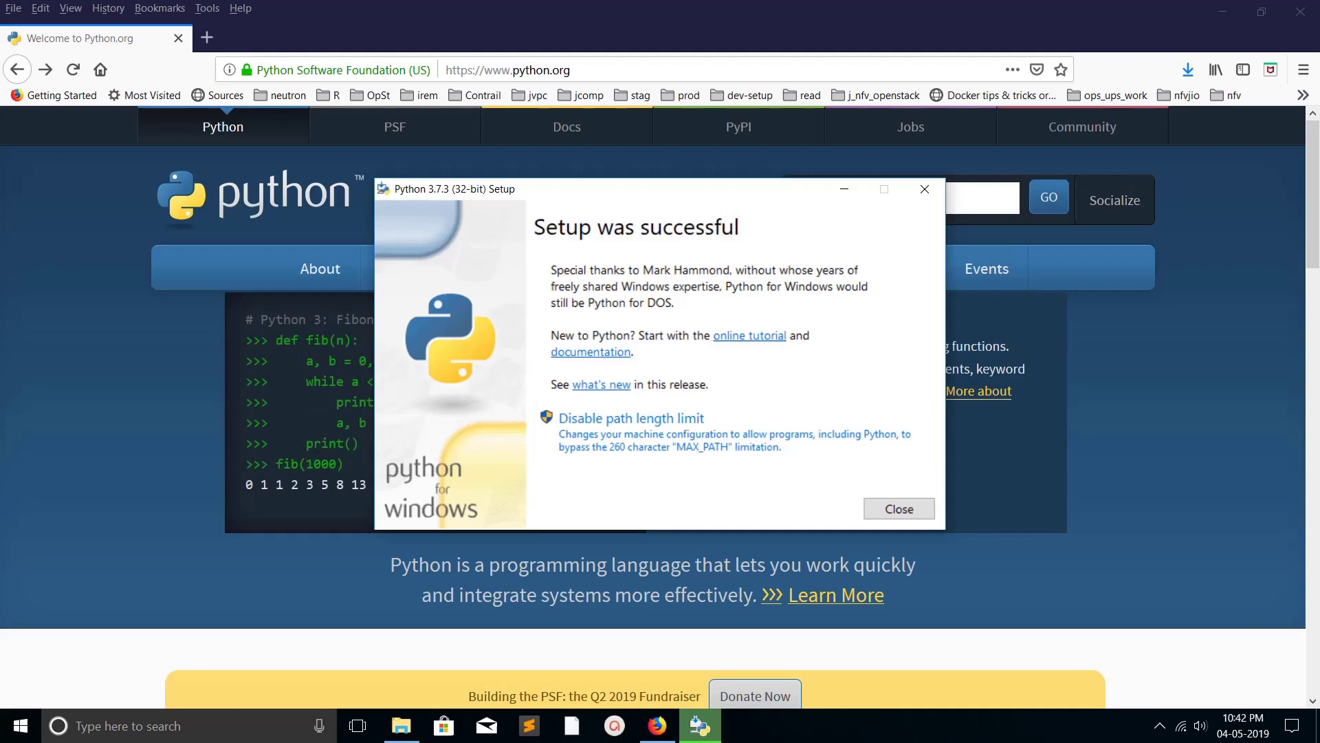
Step: Close the finished installer and run python in Command Prompt, showing the 3.7.3 (32-bit) banner
{"action": "left_click", "coordinate": [900, 508]}
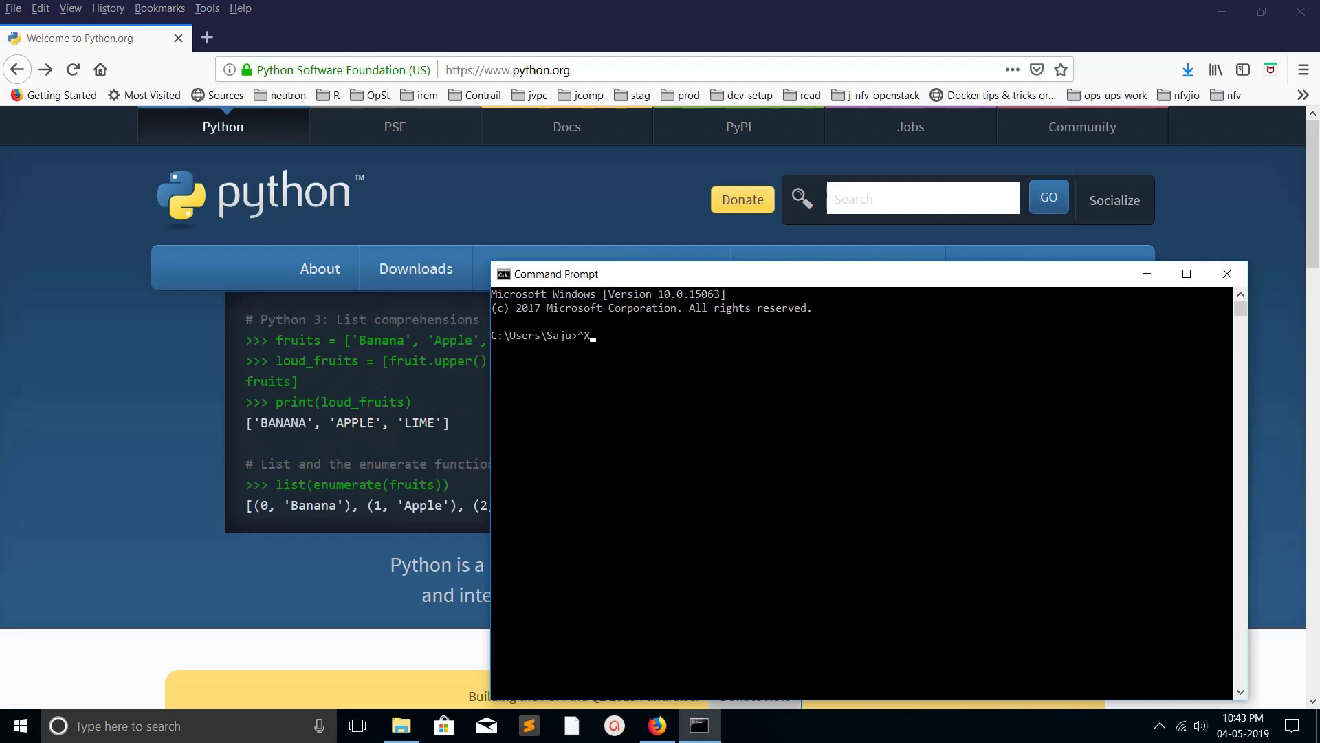
{"action": "key", "text": "BackSpace"}
{"action": "type", "text": "python"}
{"action": "key", "text": "Return"}
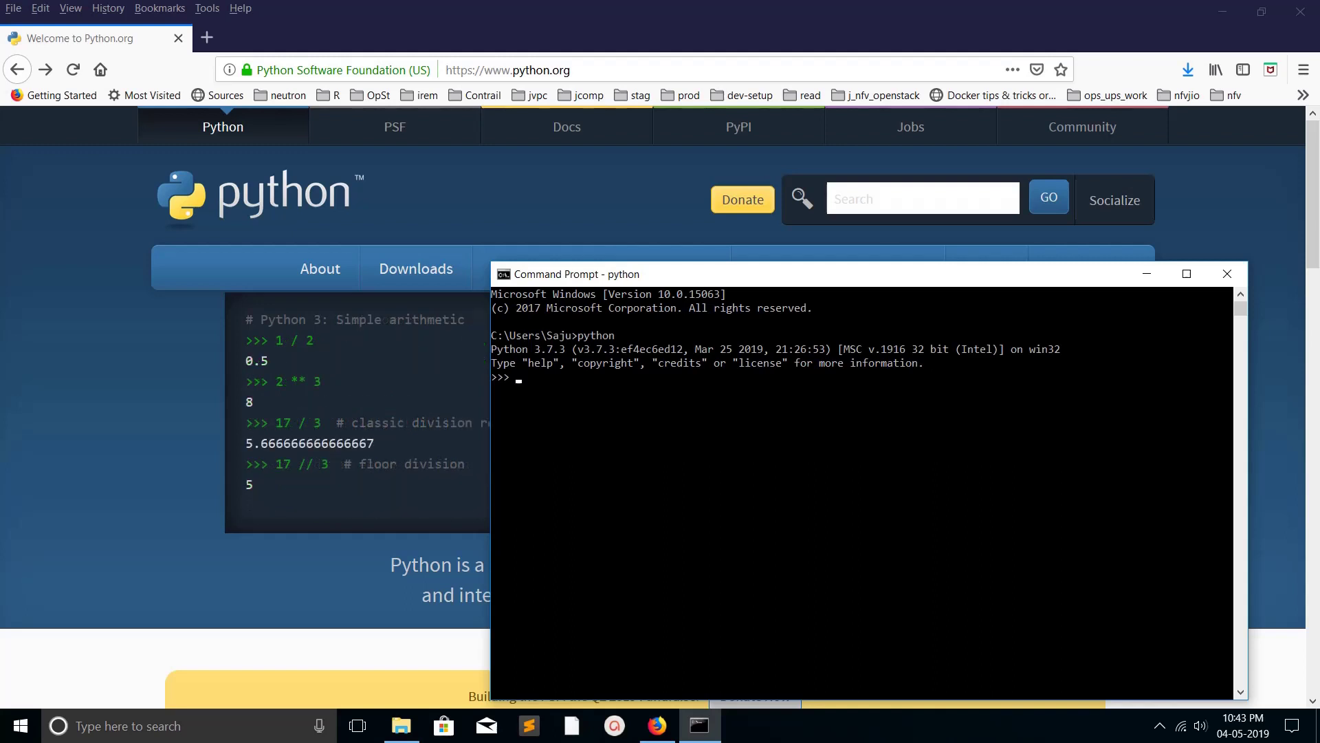
{"action": "left_click_drag", "start_coordinate": [867, 273], "coordinate": [936, 256]}
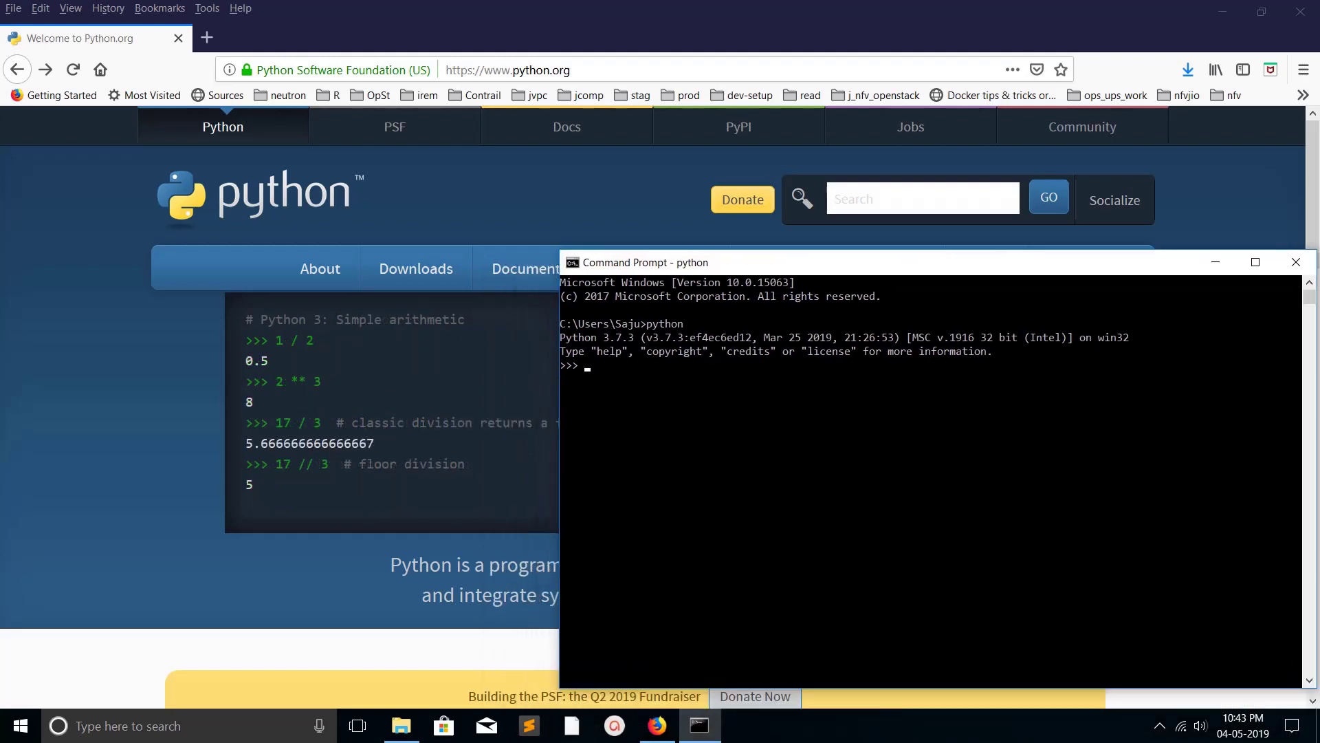
{"action": "key", "text": "Return"}
{"action": "key", "text": "Return"}
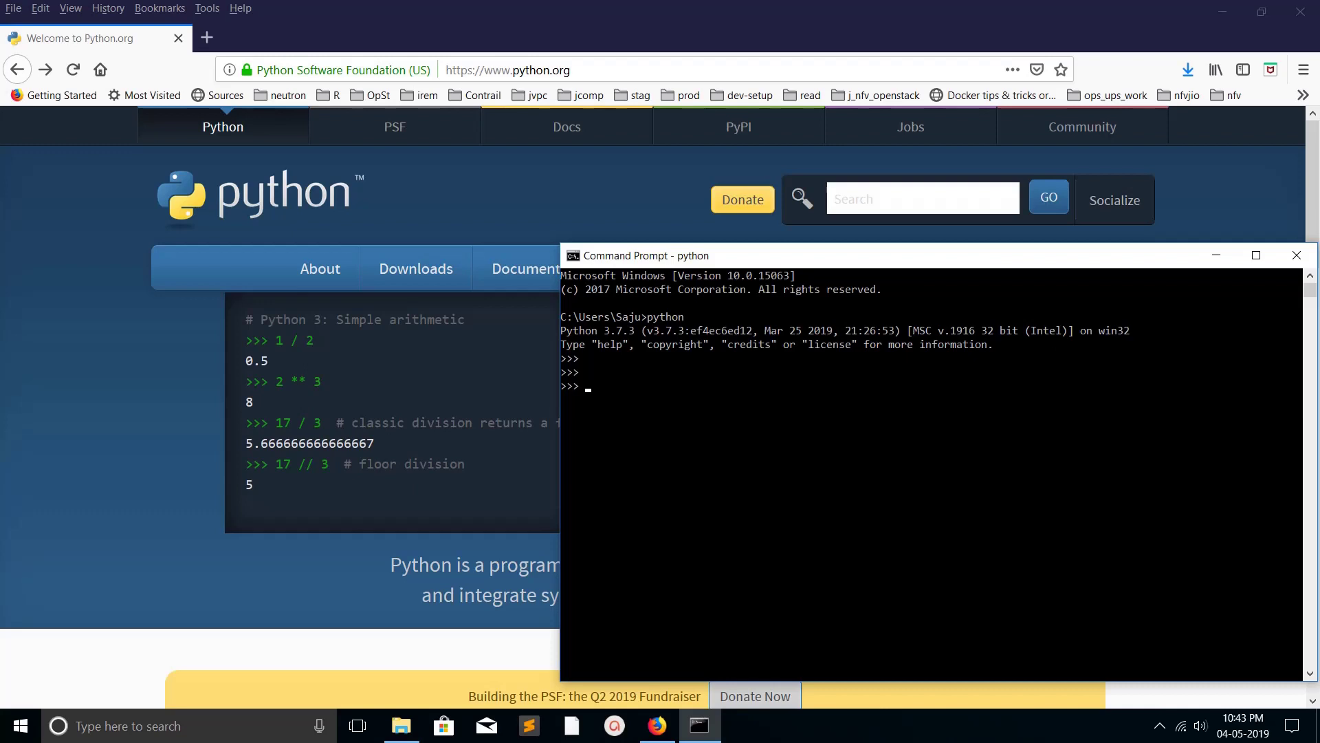